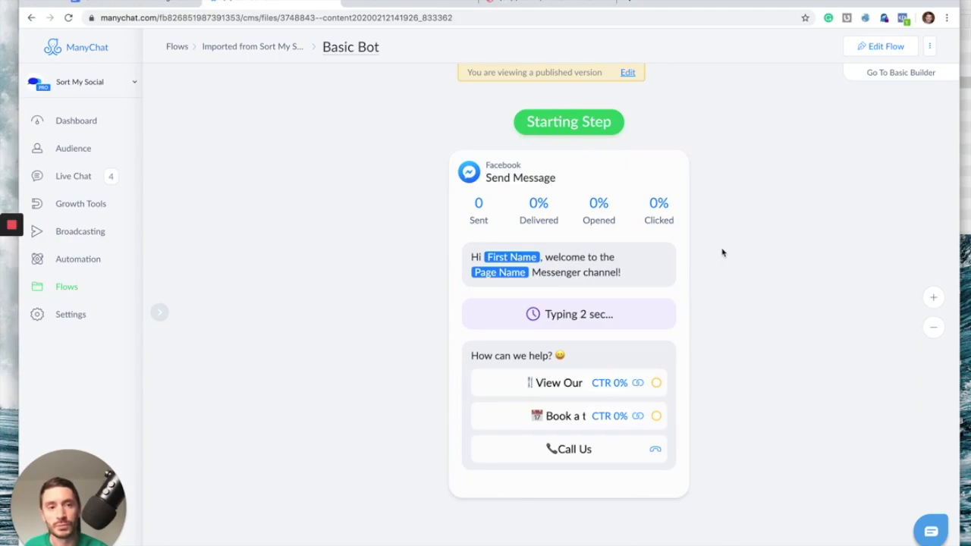
Edit the Basic Bot flow and append "Click a button below or ask a question!" to the welcome message
click(870, 50)
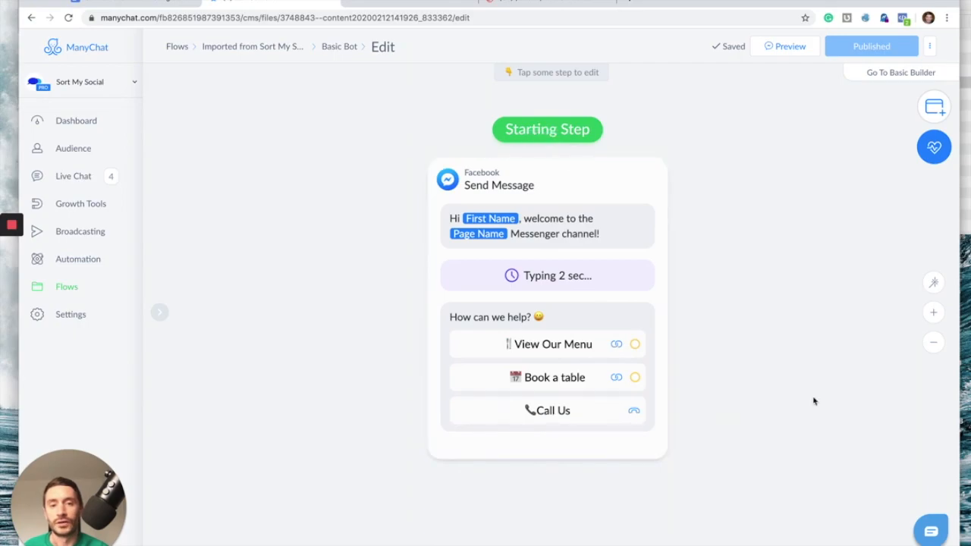
click(627, 231)
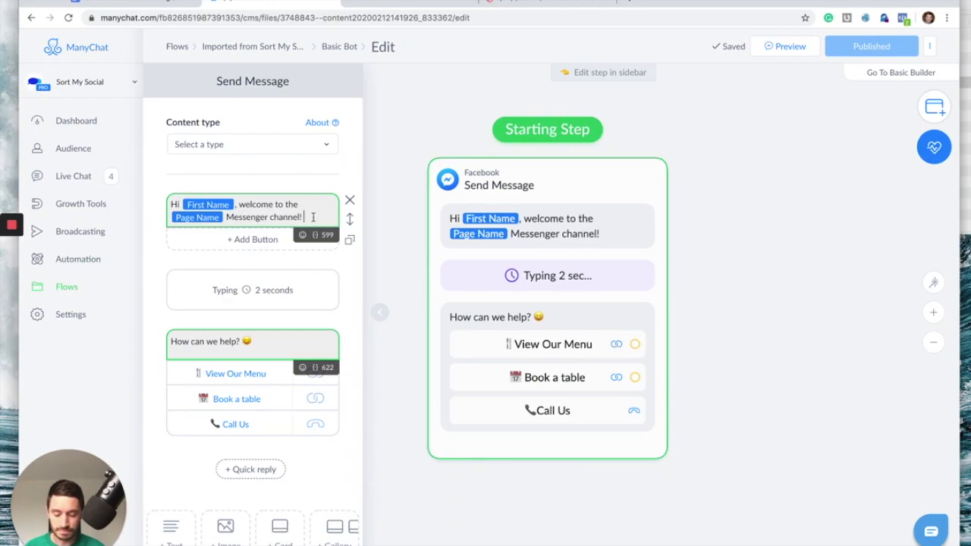
text(Click)
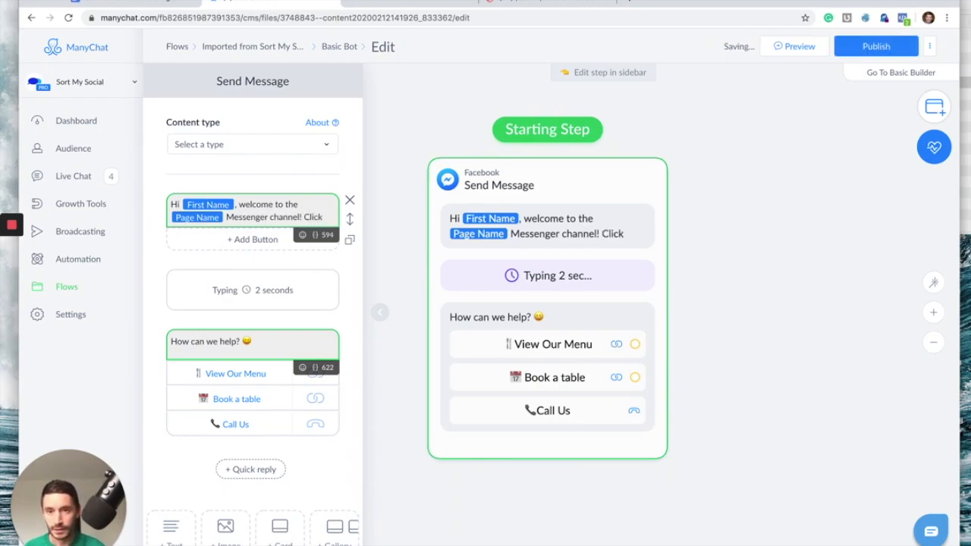
text( a button belo)
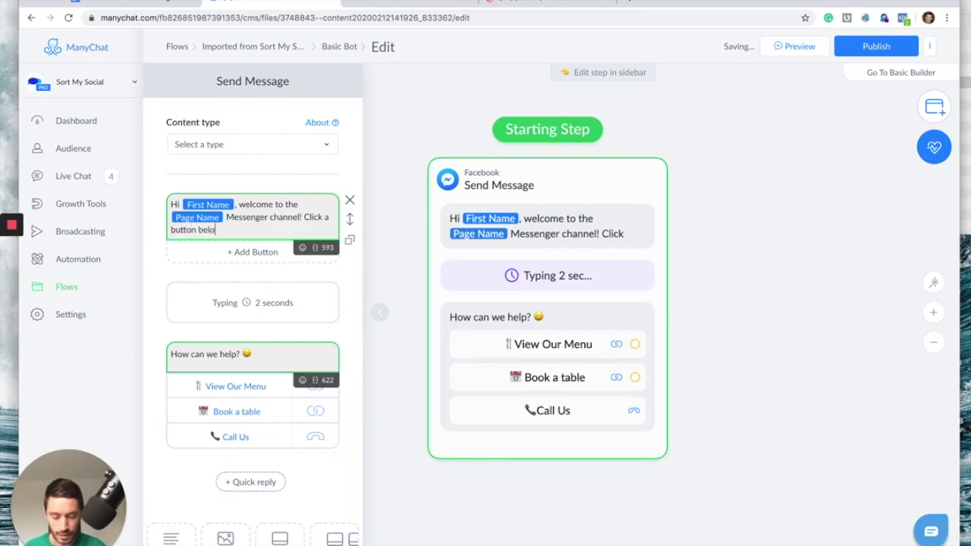
text(w or ask a ques)
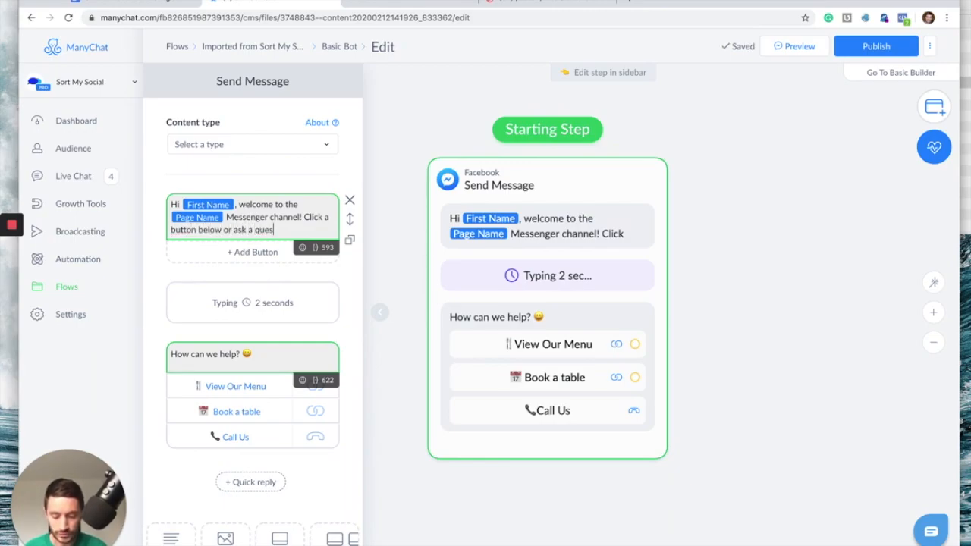
text(tion!)
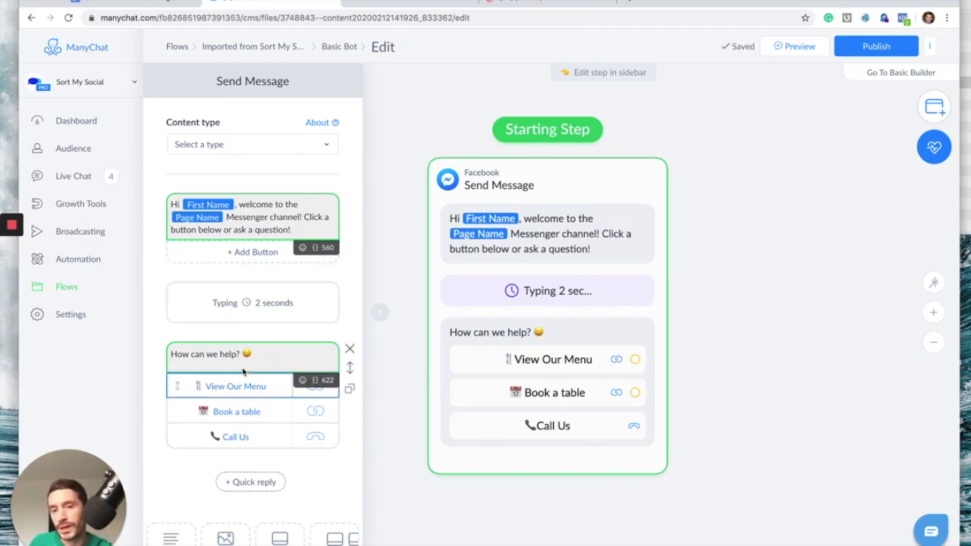
Examine the website address settings of the View Our Menu button, leaving them as they are
click(265, 357)
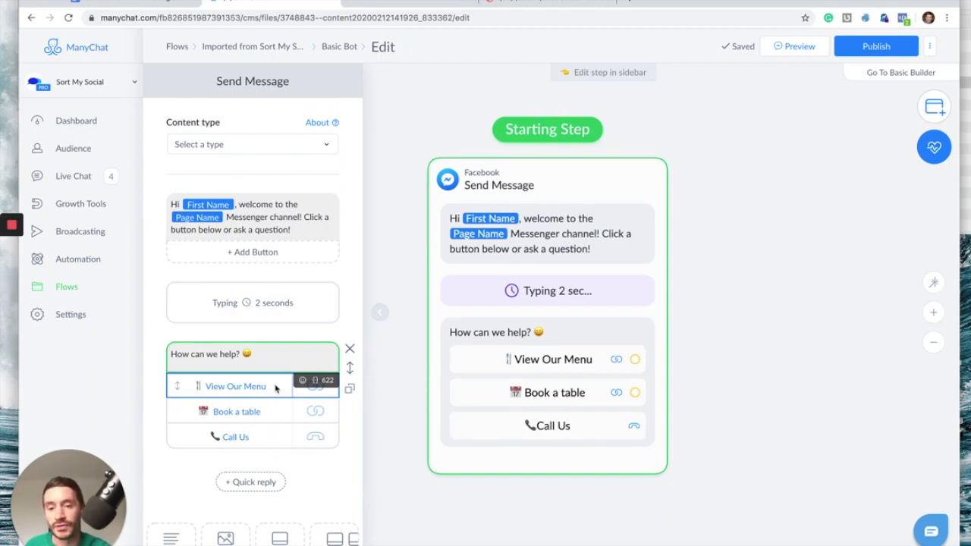
click(314, 387)
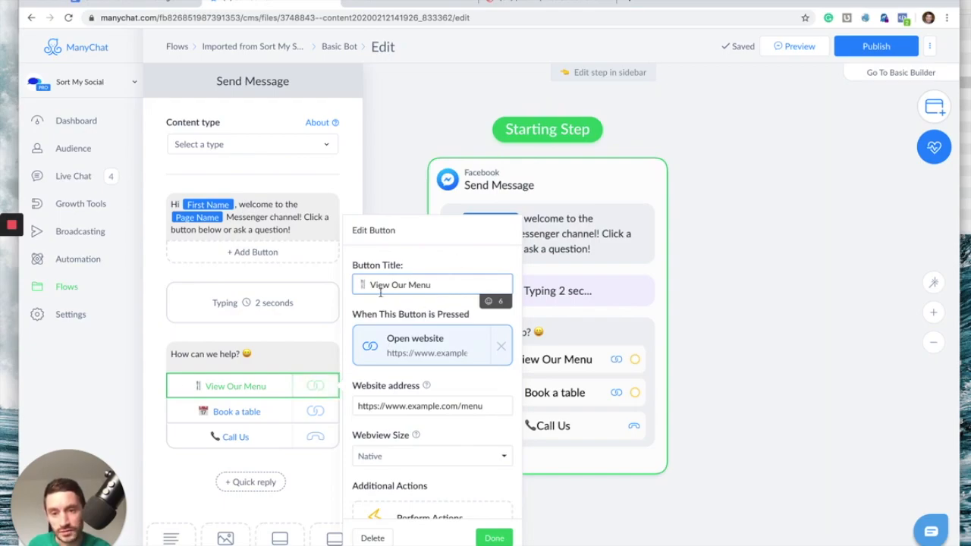
click(486, 406)
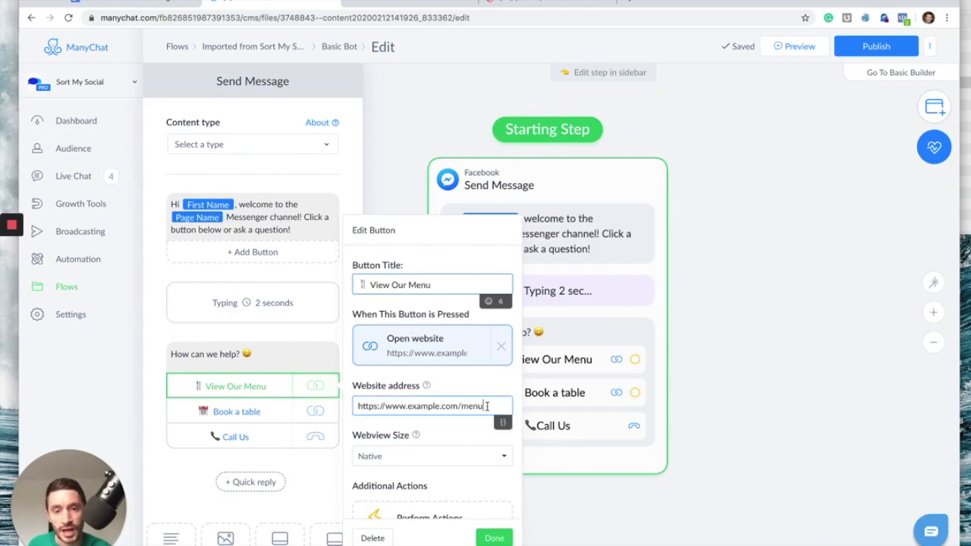
triple_click(360, 405)
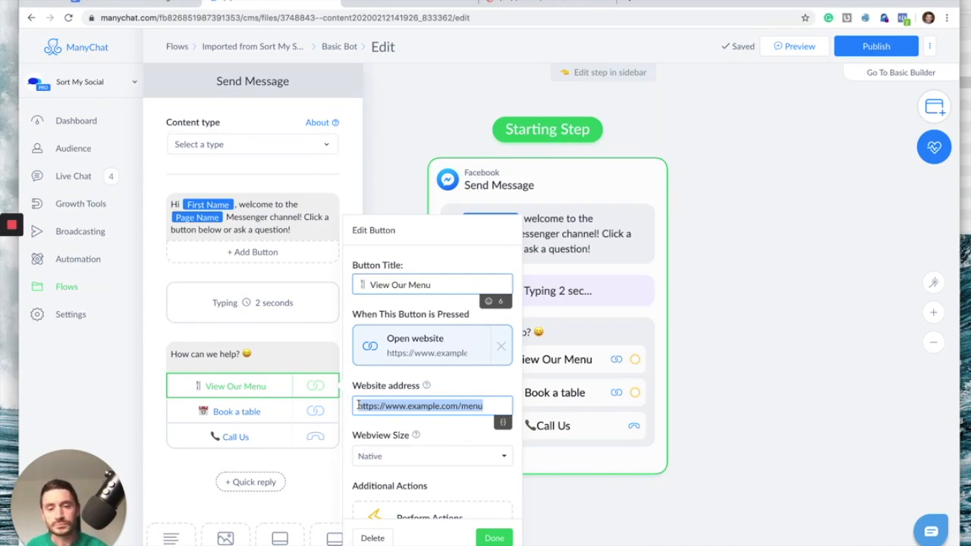
click(493, 537)
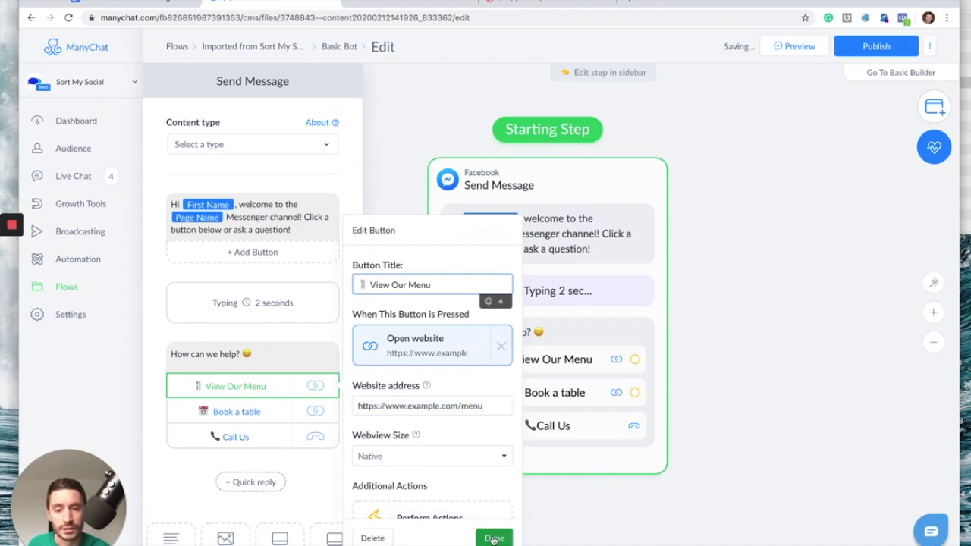
mouse_move(322, 377)
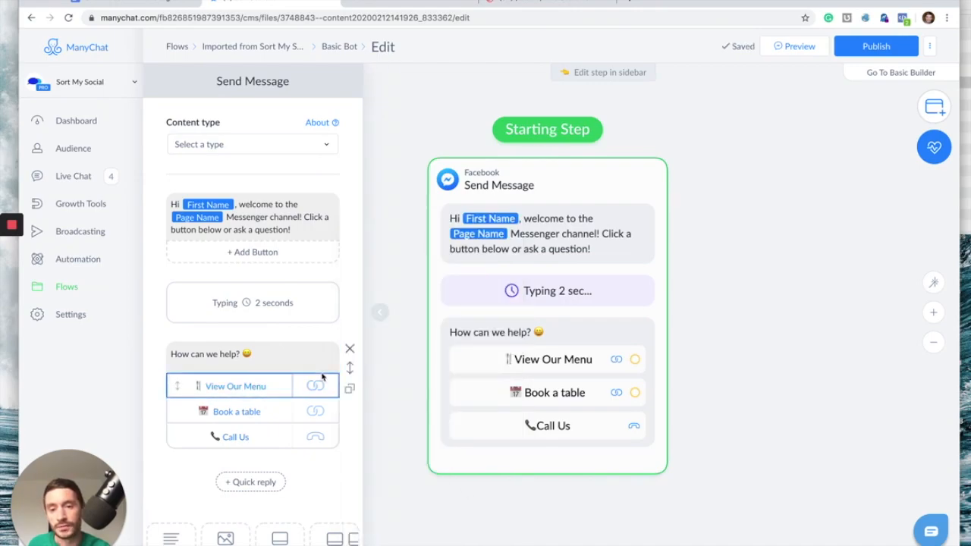
Replace the Book a table button's website action with a Send message action
click(313, 412)
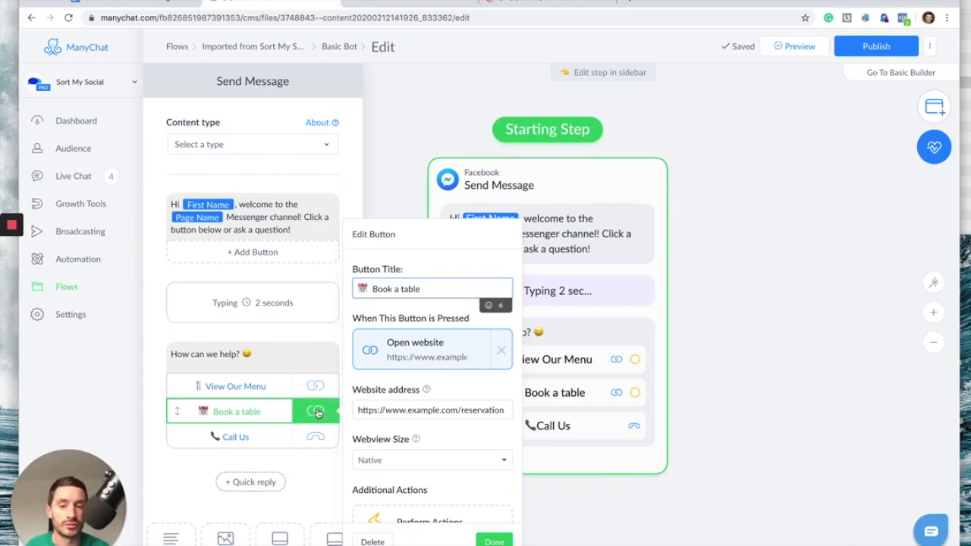
click(501, 350)
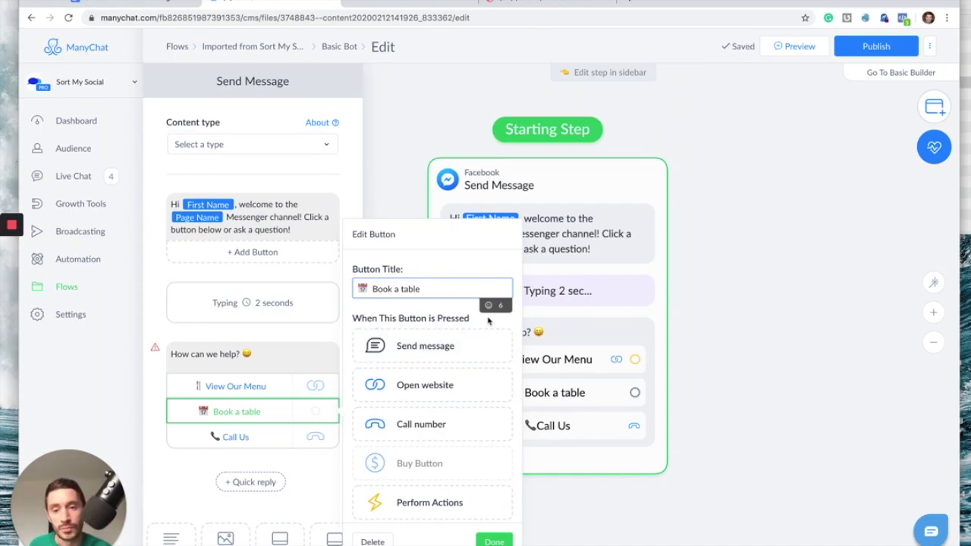
scroll(456, 418, down, 3)
scroll(456, 418, down, 3)
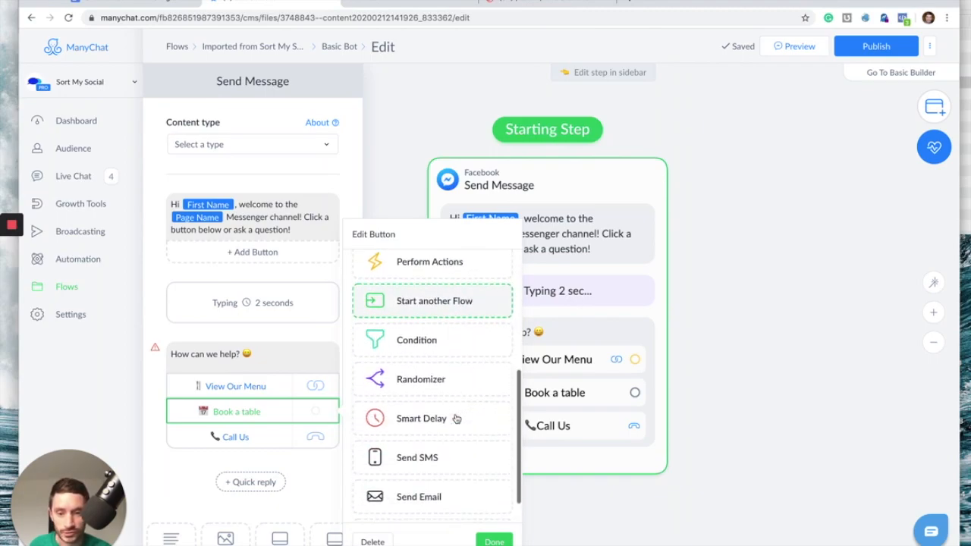
scroll(452, 466, down, 1)
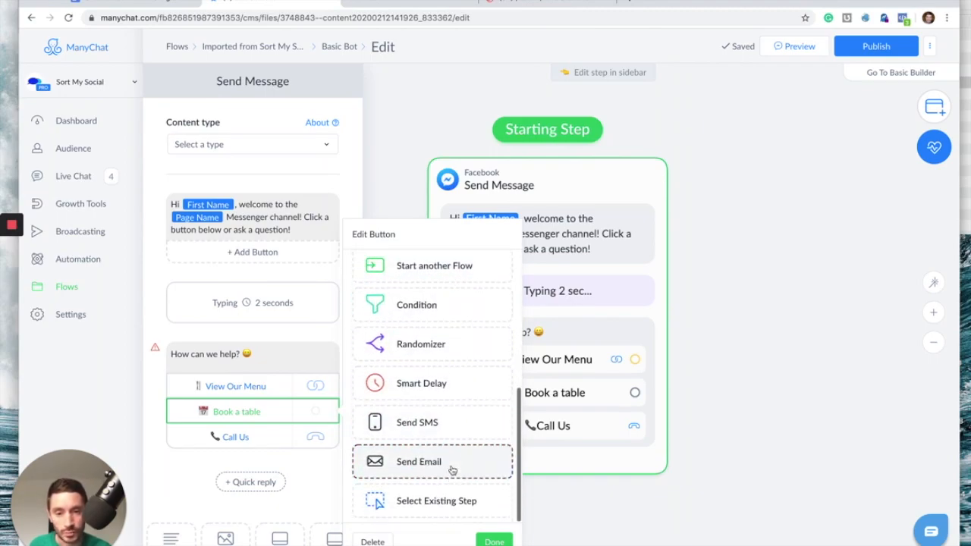
scroll(456, 357, up, 7)
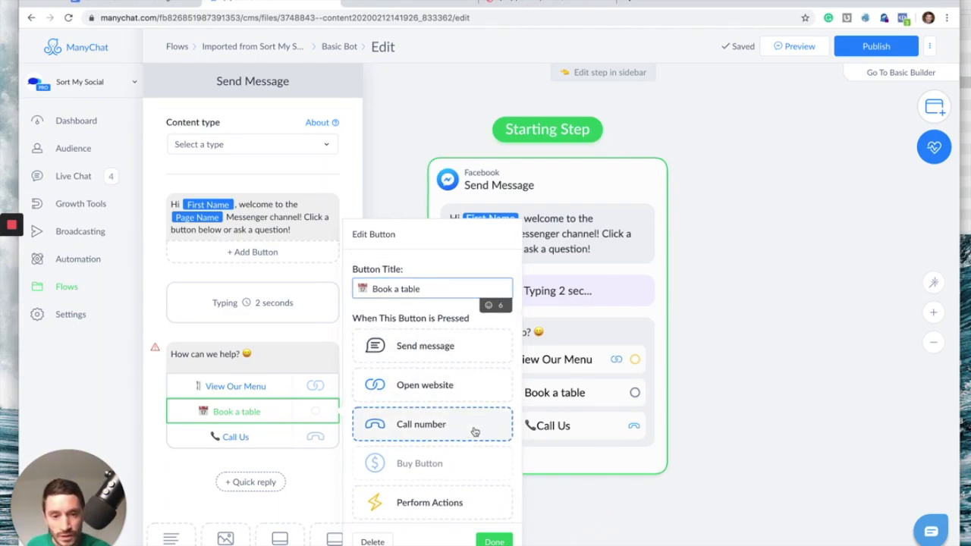
click(449, 347)
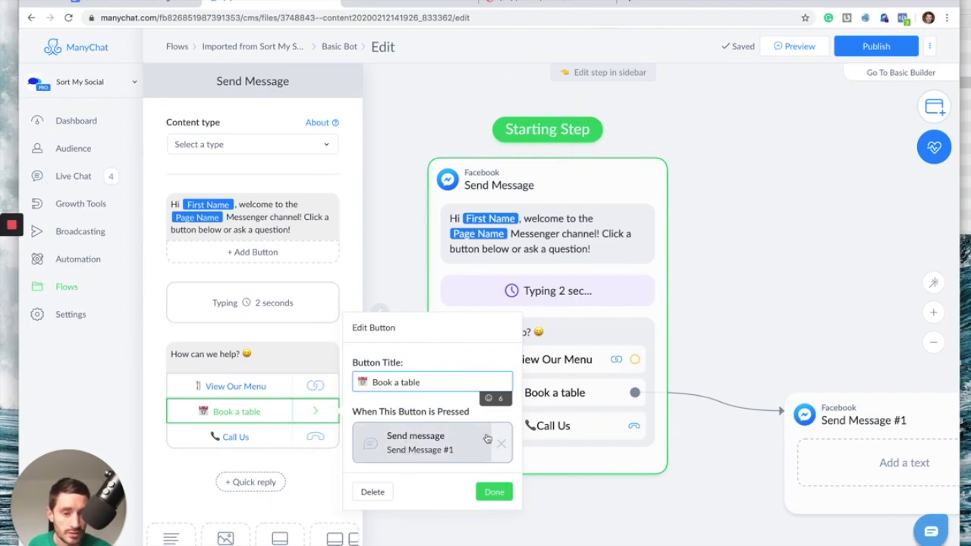
Begin the new linked message's text with "Please tell us the time and date you wish to book a table"
drag(854, 345, 745, 299)
click(792, 421)
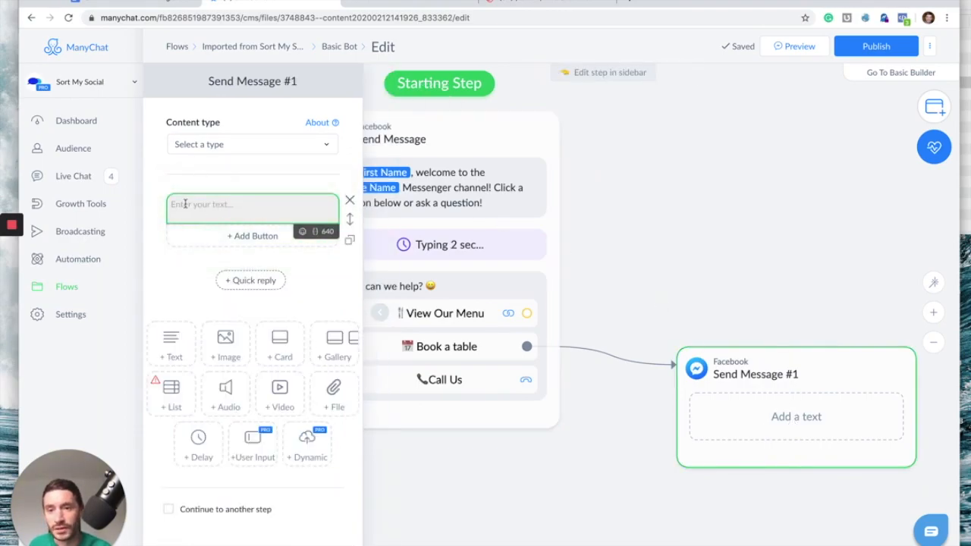
text(Please tell )
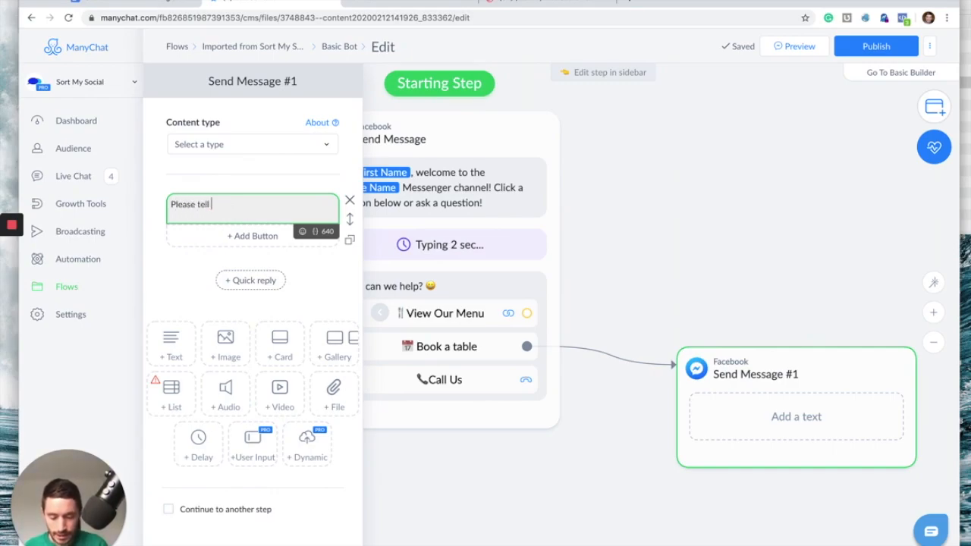
text(us the time and date)
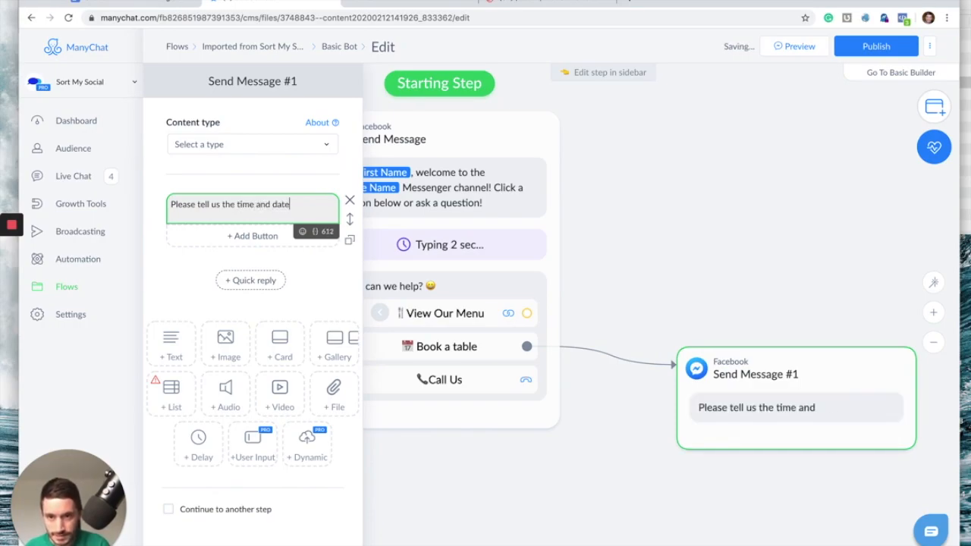
text( you wish t)
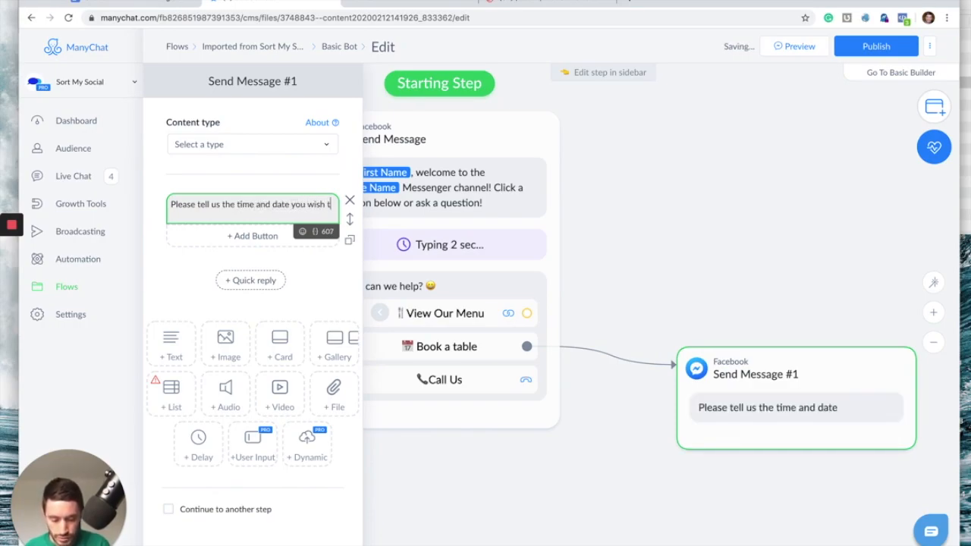
text(o bo)
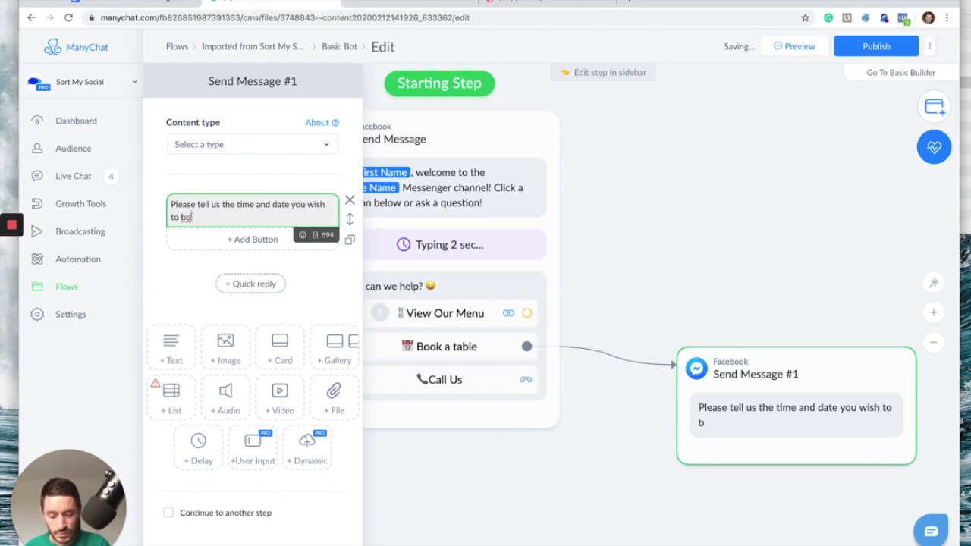
text(ok a t)
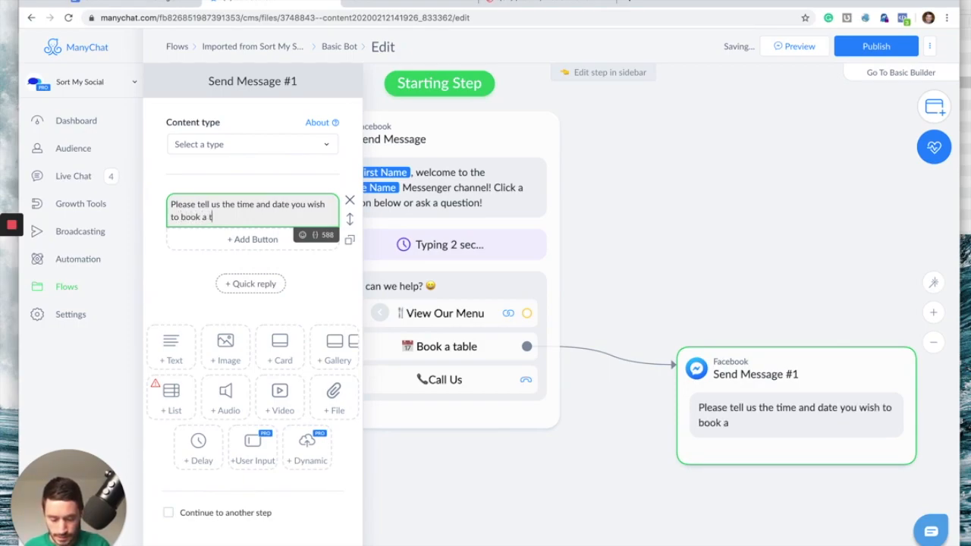
text(able, as w)
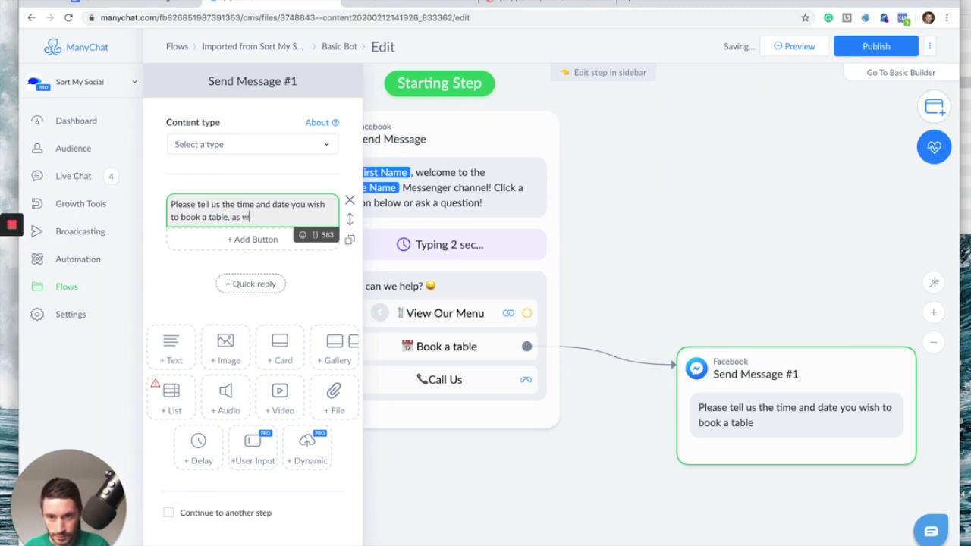
Finish the booking message with ", as well as the number of people and someone will get back to you ASAP."
text(ell as the n)
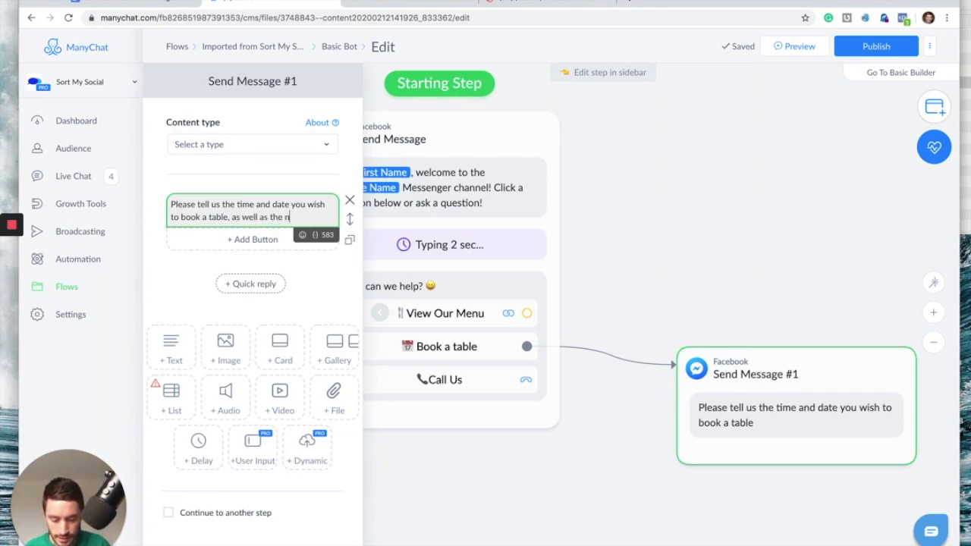
text(umber of peo)
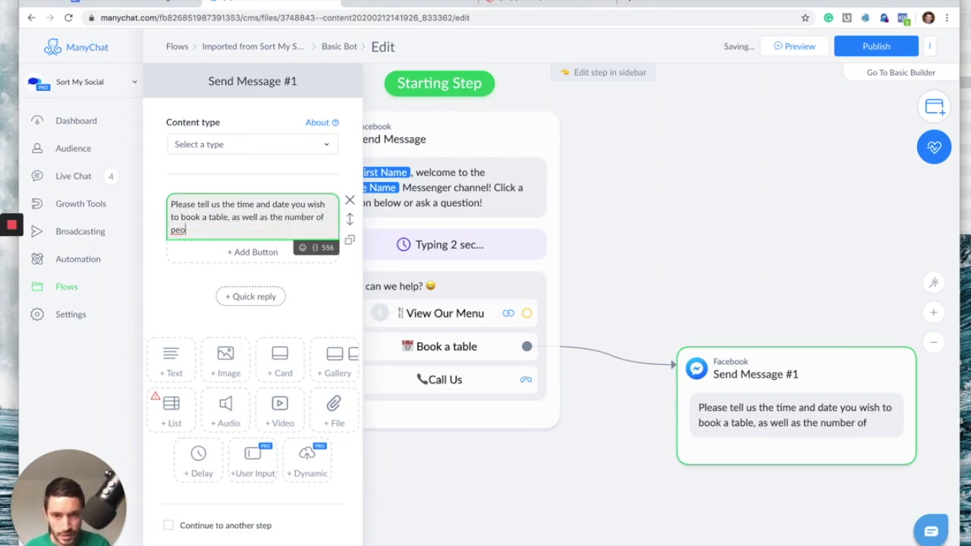
text(ple and)
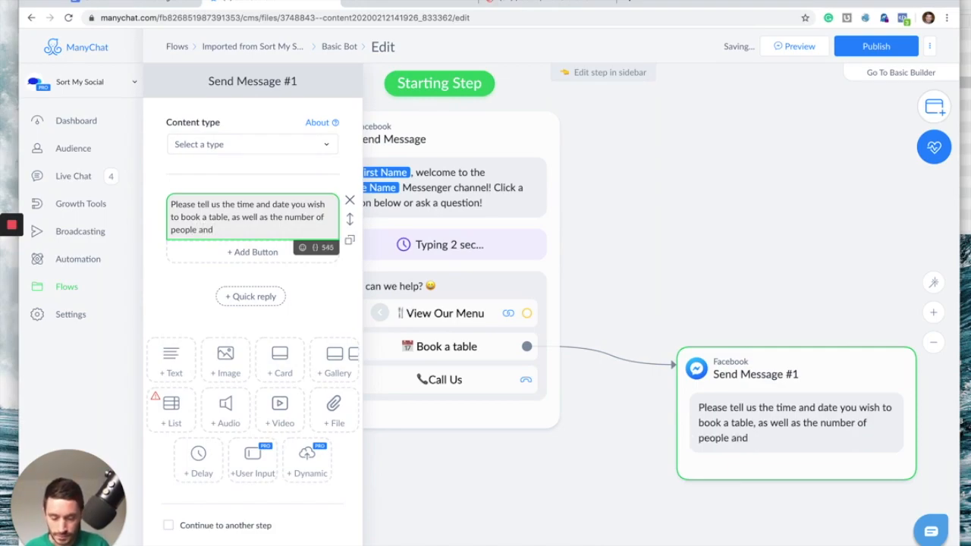
text( someone wil)
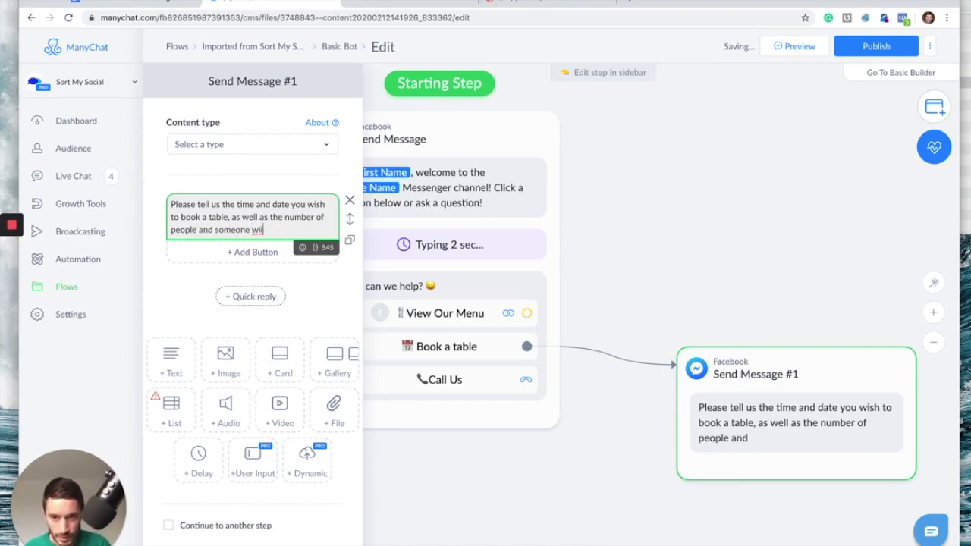
text(l get back y)
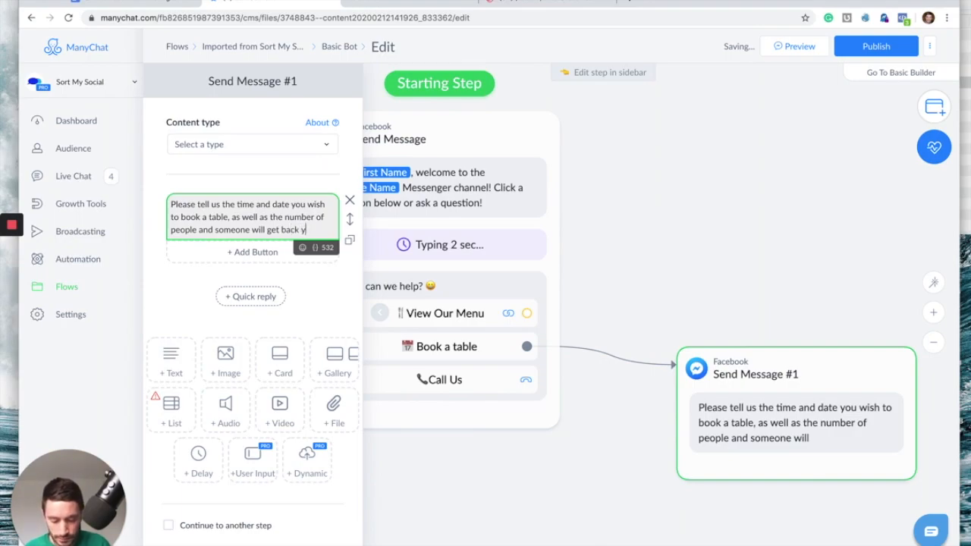
key(BackSpace)
text(to you)
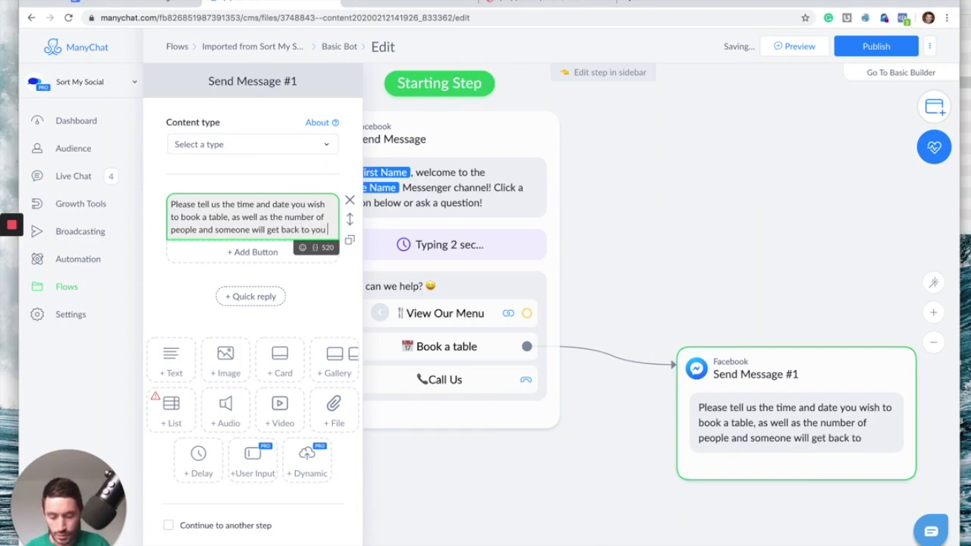
text( ASAP.)
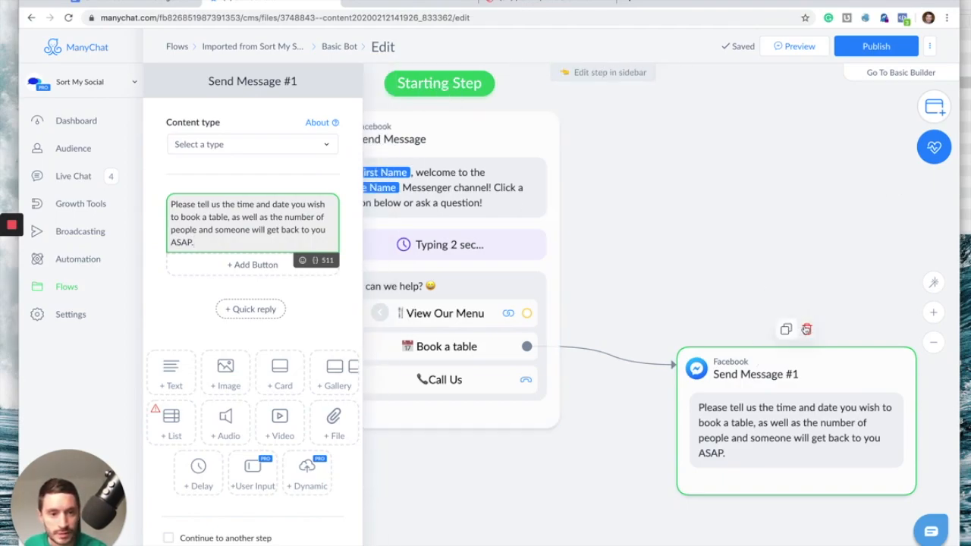
Delete the Send Message #1 step and set the Book a table button back to Open website
click(806, 331)
click(567, 101)
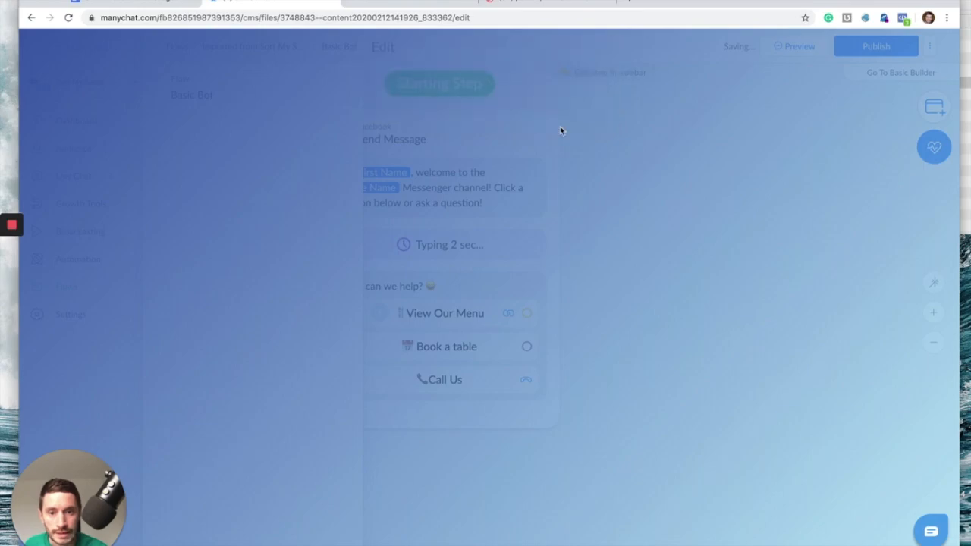
click(462, 355)
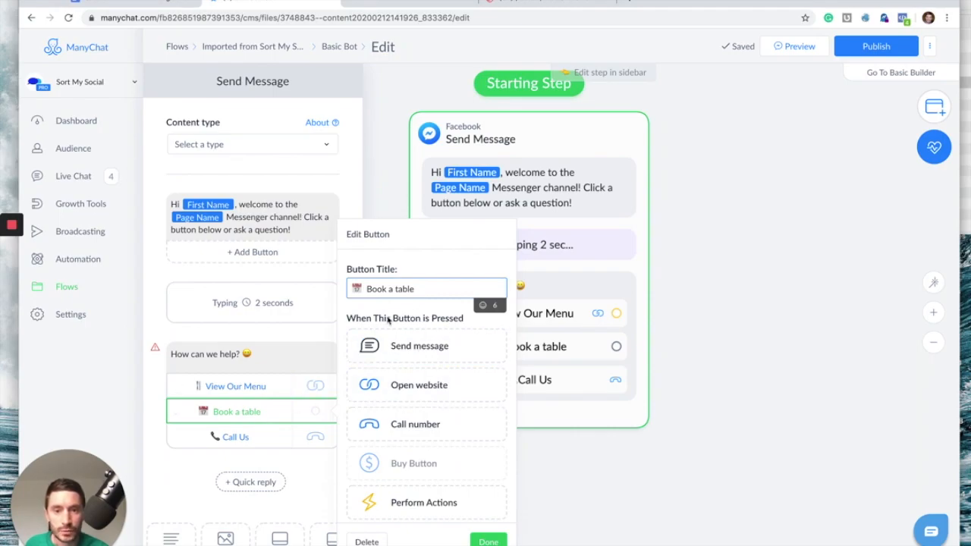
click(424, 388)
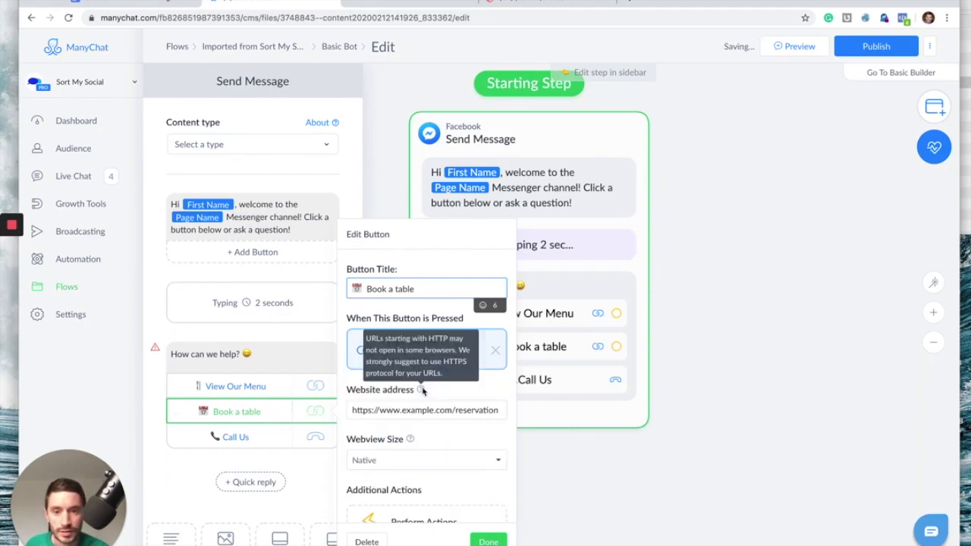
Check the website address used by the Book a table button and finish editing the button
click(355, 410)
drag(360, 410, 491, 429)
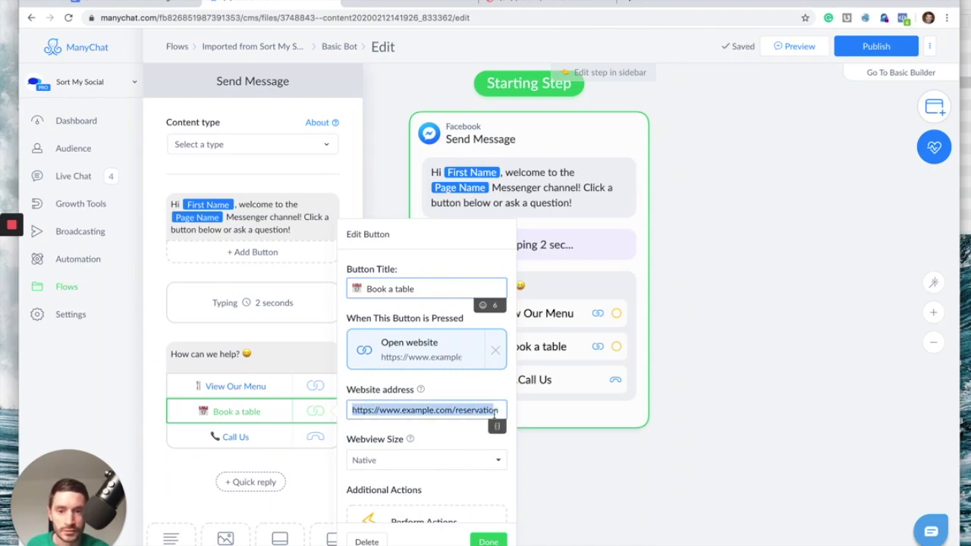
drag(497, 412, 345, 410)
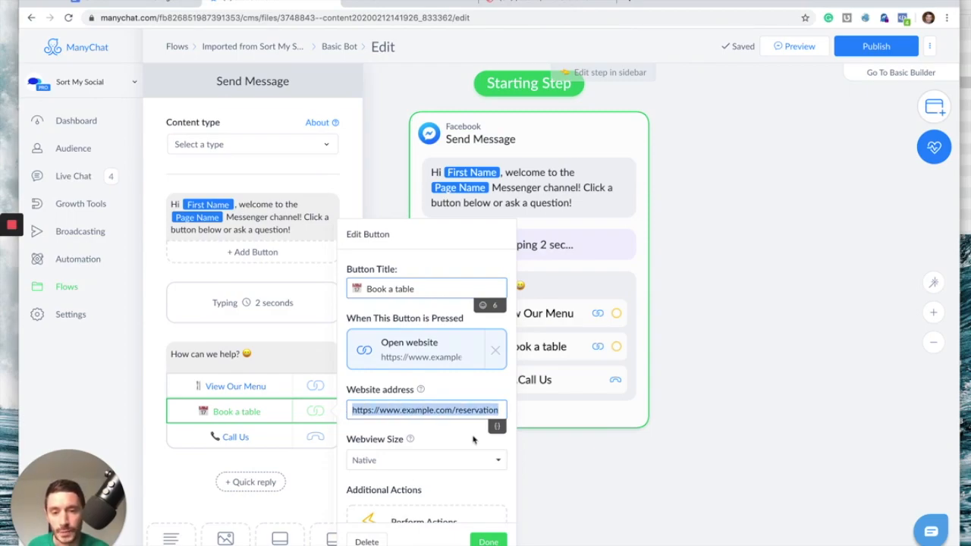
click(488, 542)
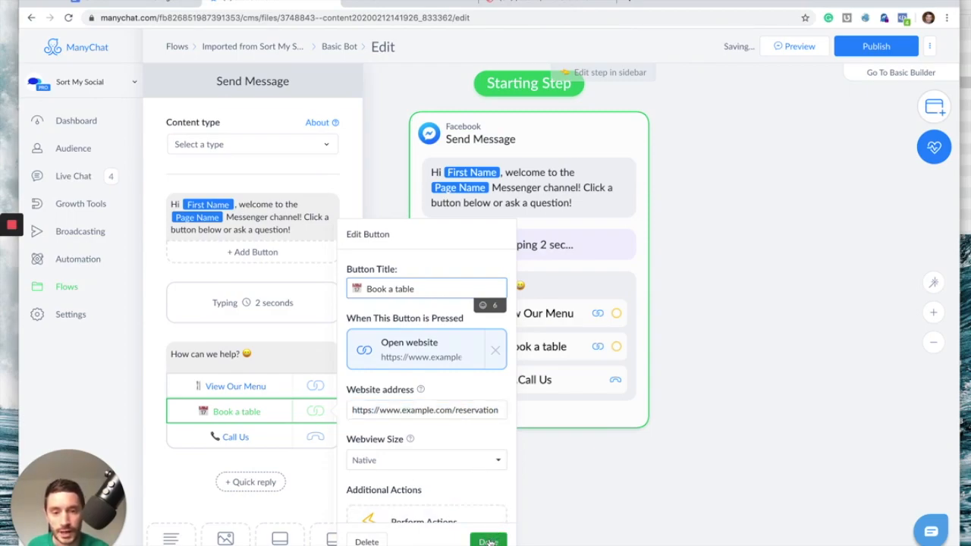
Check the phone number in the Call Us button's Call number action and close the button's settings
click(253, 442)
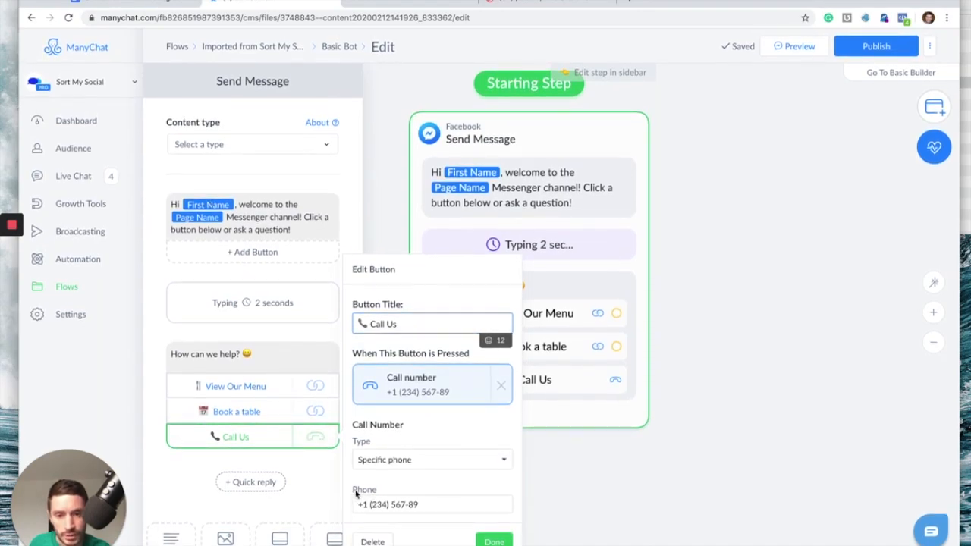
click(430, 504)
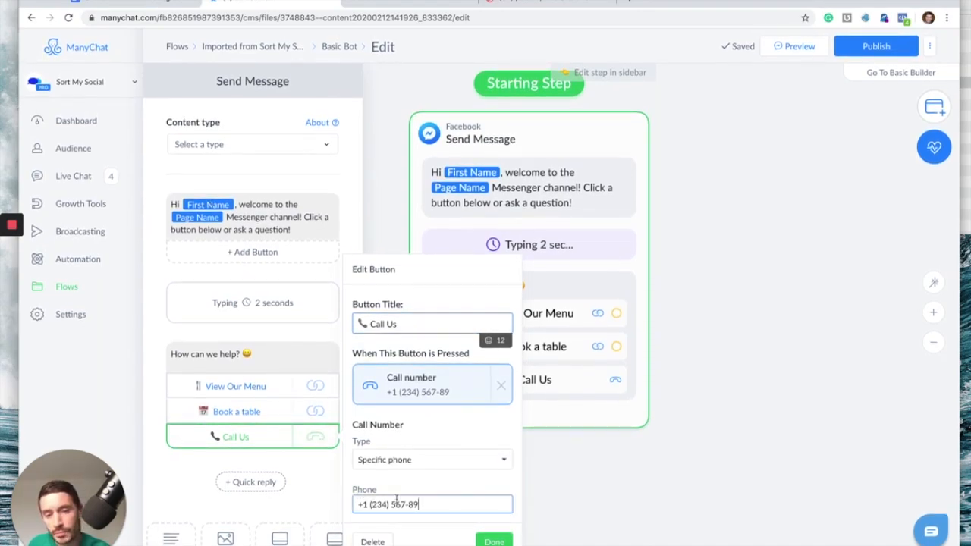
drag(420, 504, 355, 502)
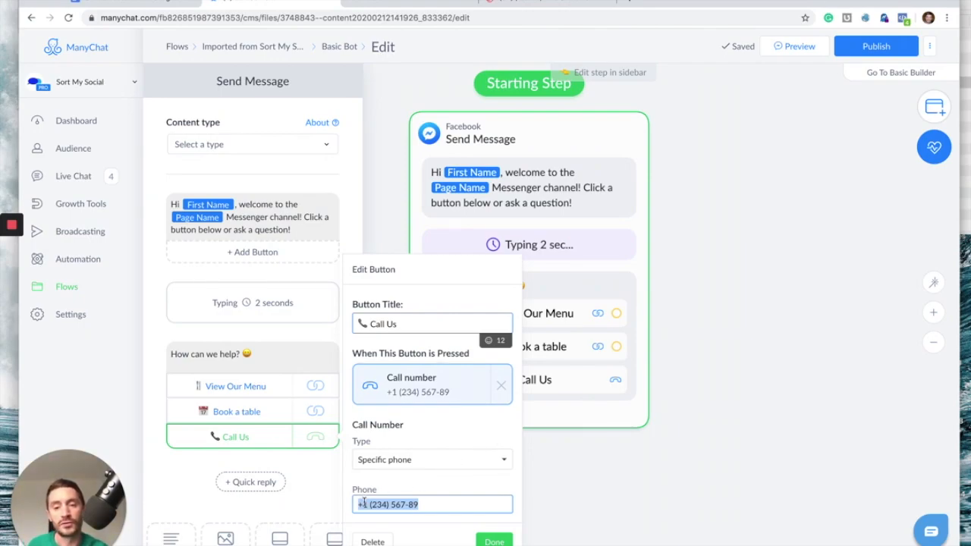
click(427, 504)
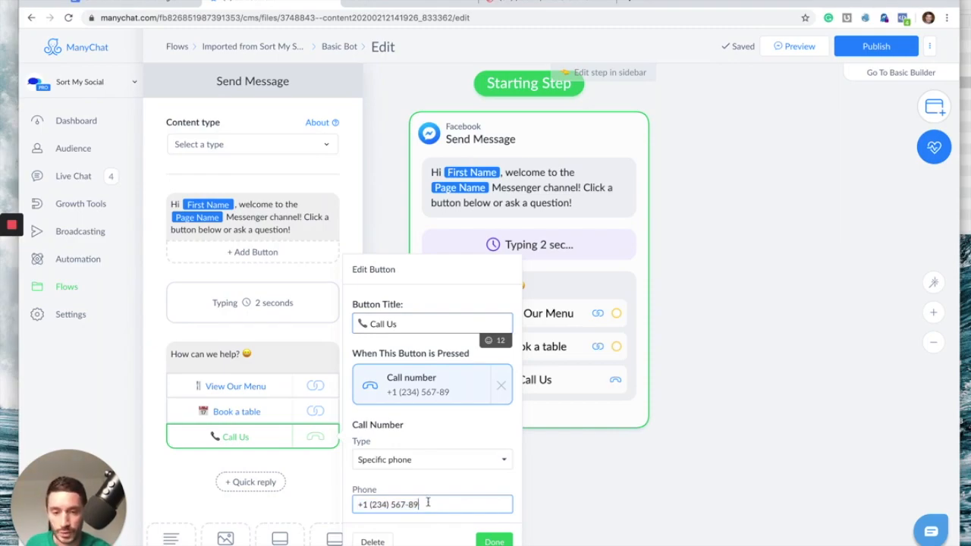
click(493, 541)
Publish the Basic Bot flow and hide the step editing sidebar
drag(727, 205, 749, 245)
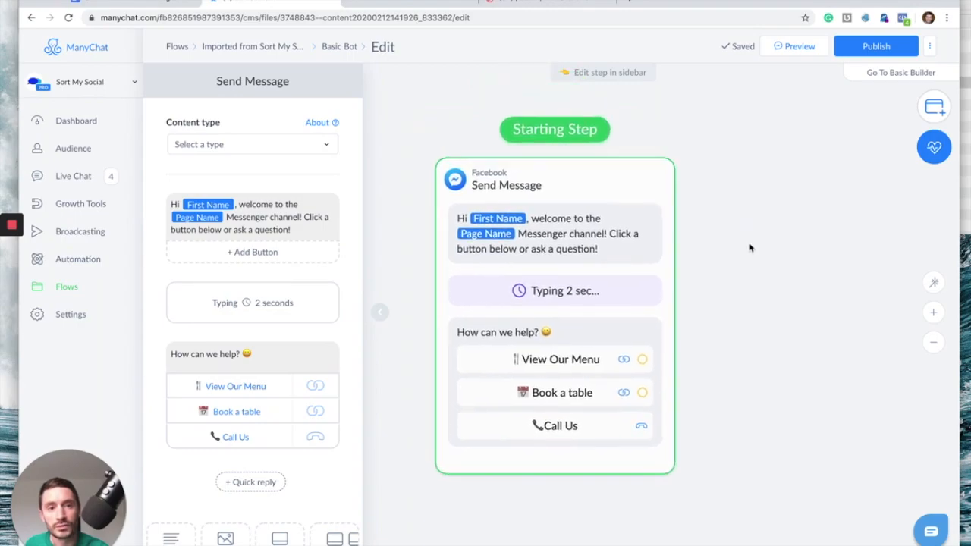
click(873, 47)
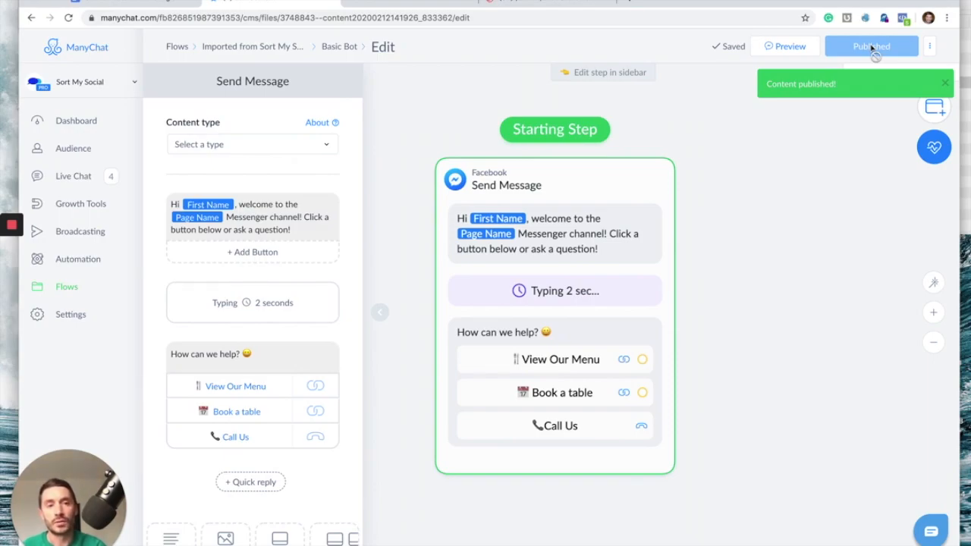
click(380, 311)
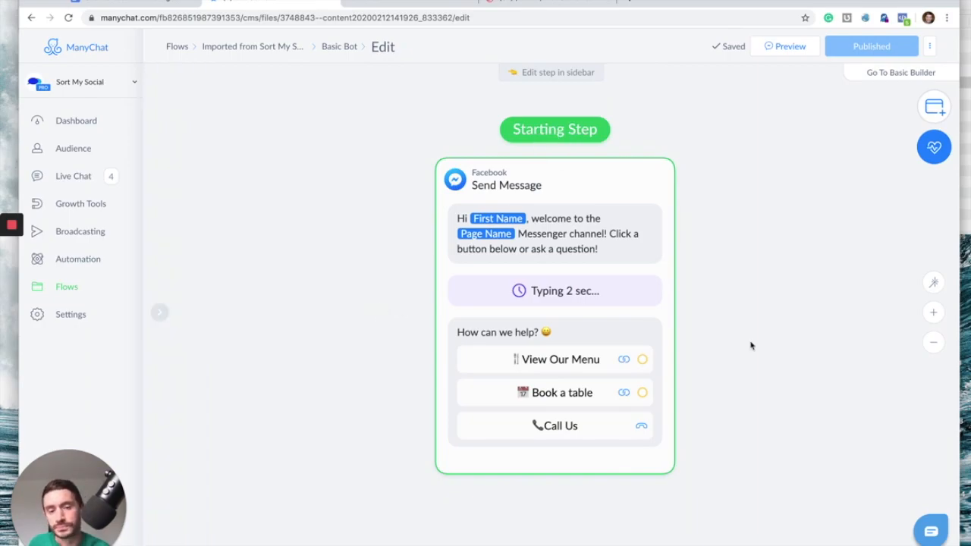
drag(751, 346, 732, 343)
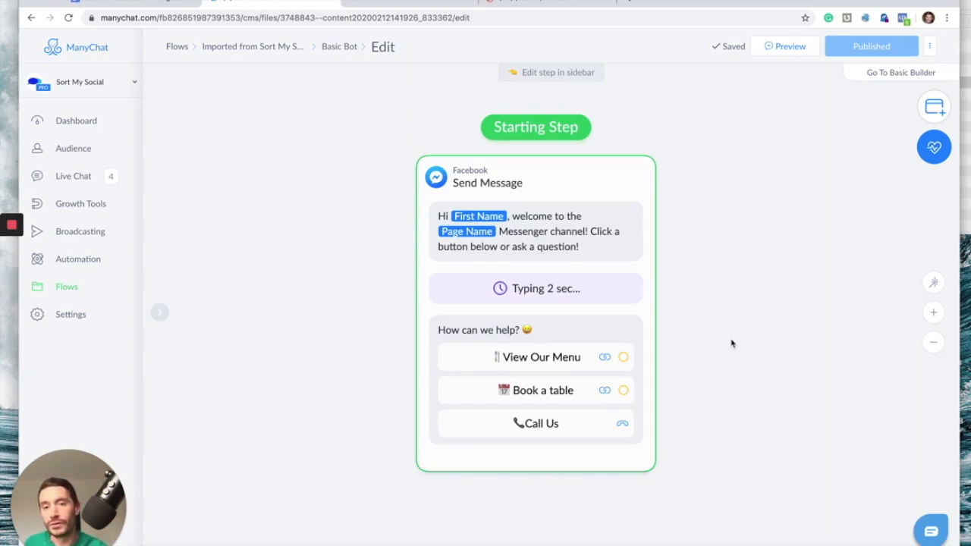
Open the Welcome Message automation and bring its currently attached flow into full view
click(82, 261)
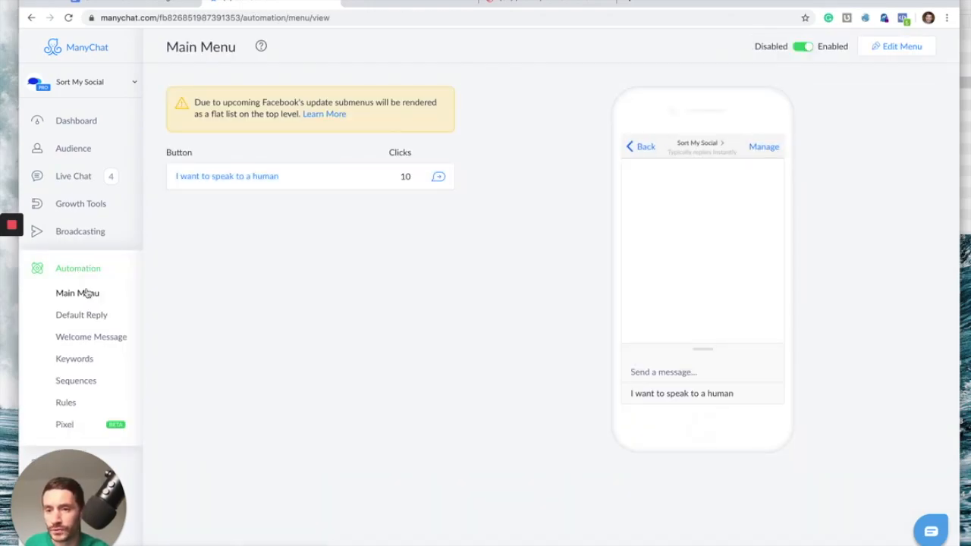
click(96, 340)
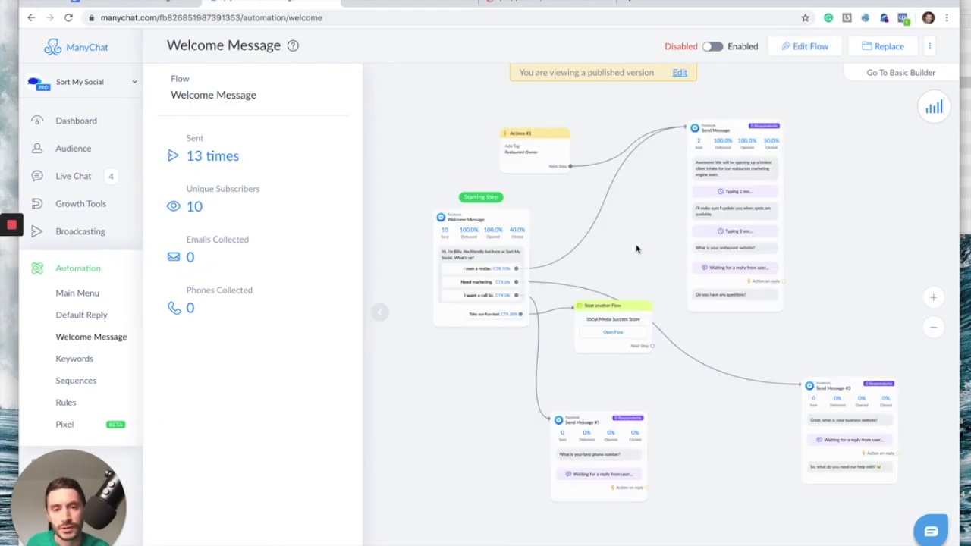
click(377, 316)
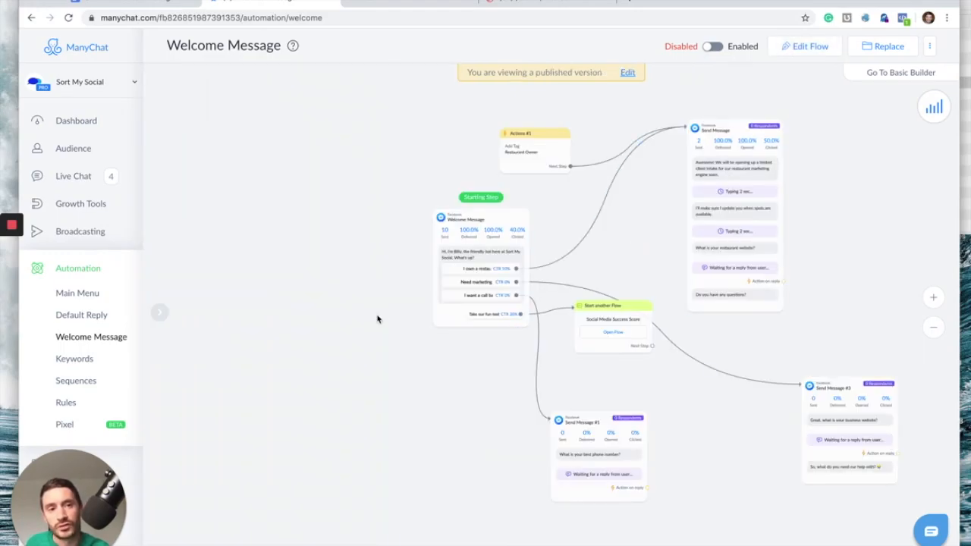
drag(392, 251, 321, 269)
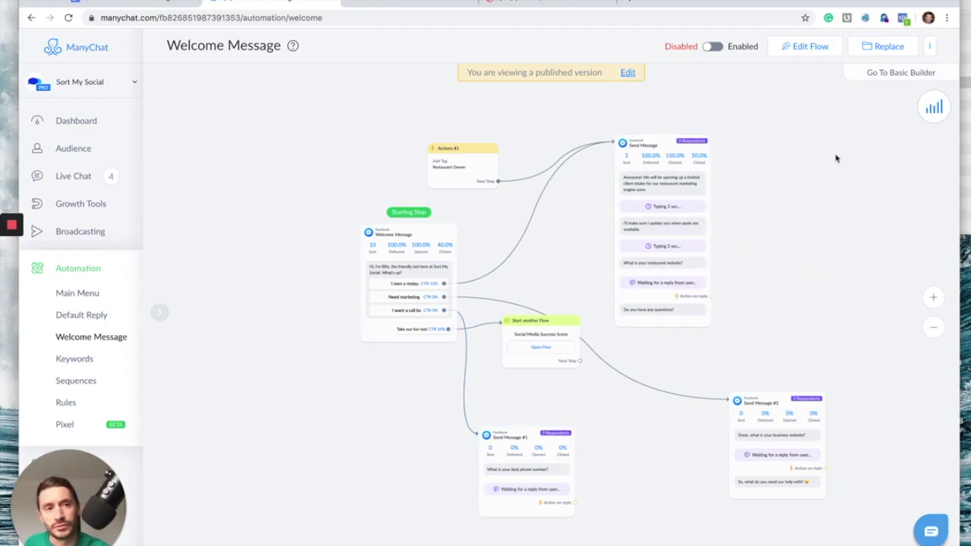
Replace the welcome message flow with Basic Bot from the Imported from Sort My Social folder and enable it
click(880, 46)
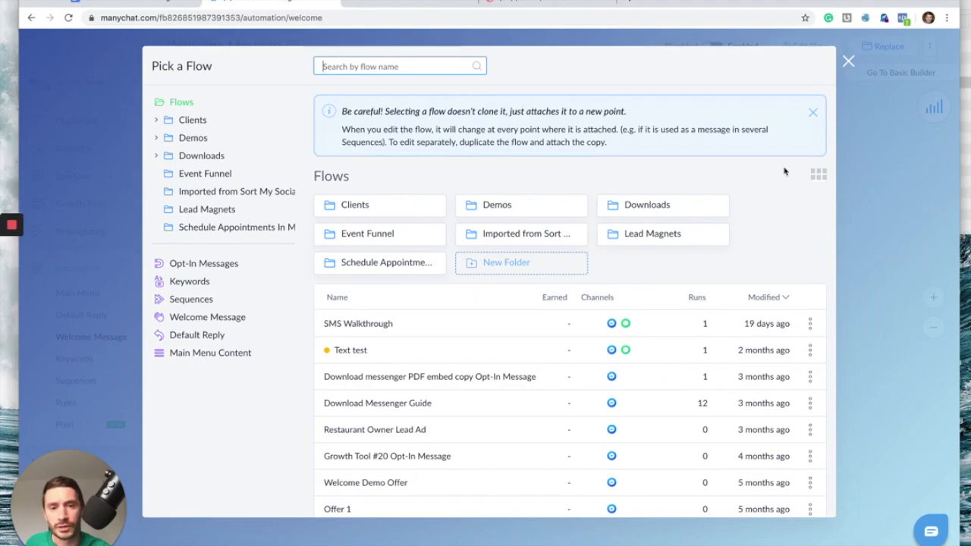
click(522, 237)
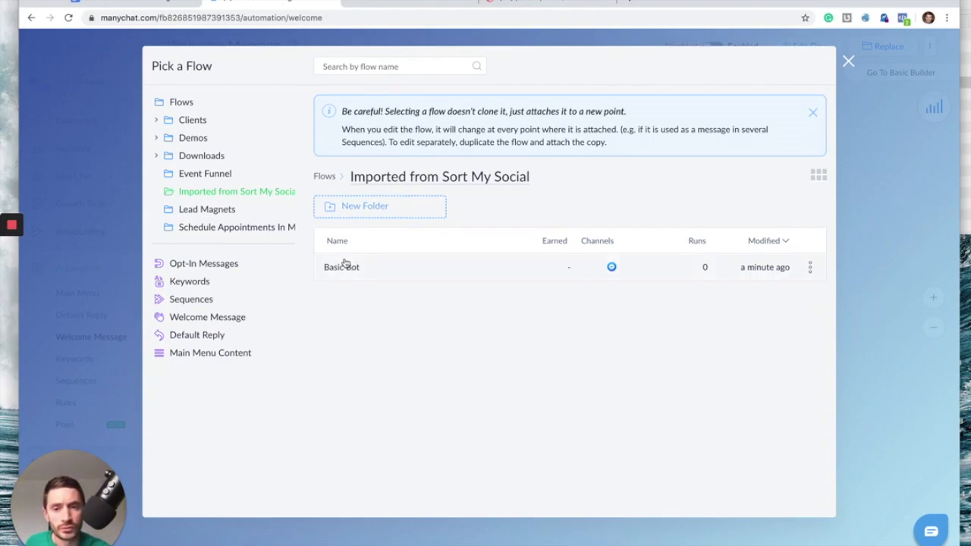
click(355, 269)
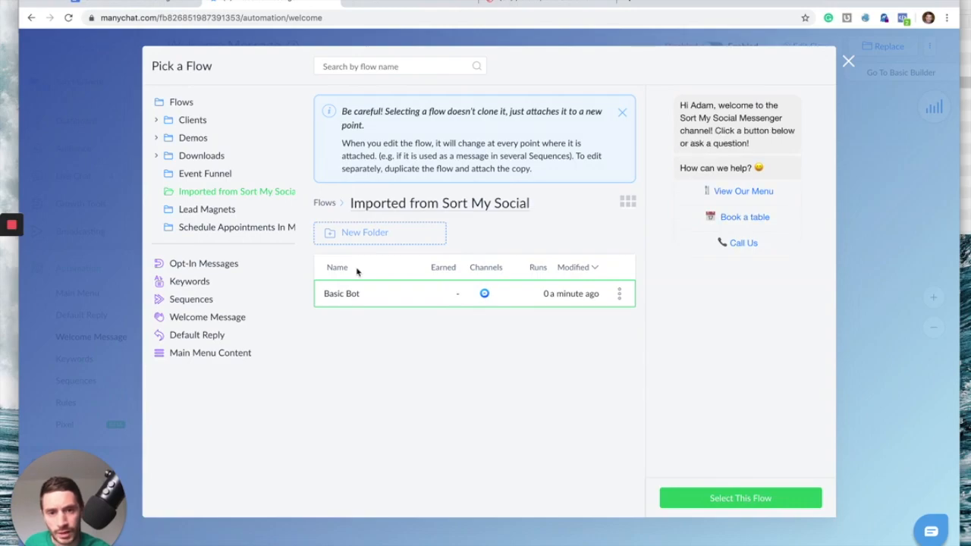
click(753, 498)
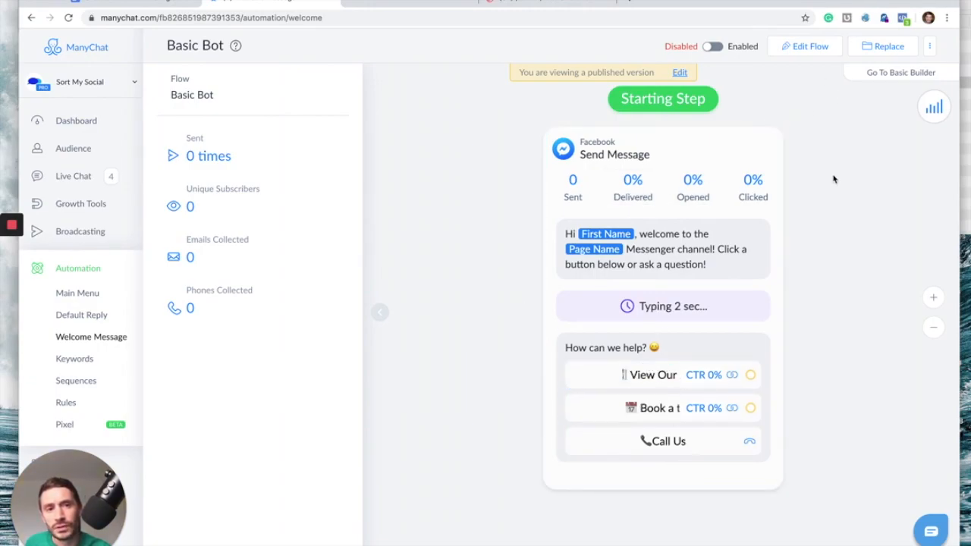
click(712, 47)
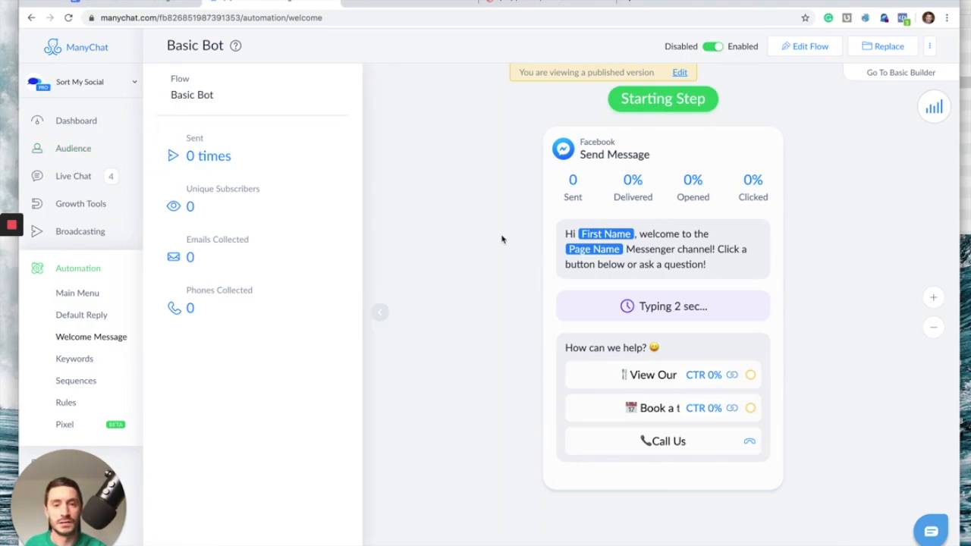
click(380, 314)
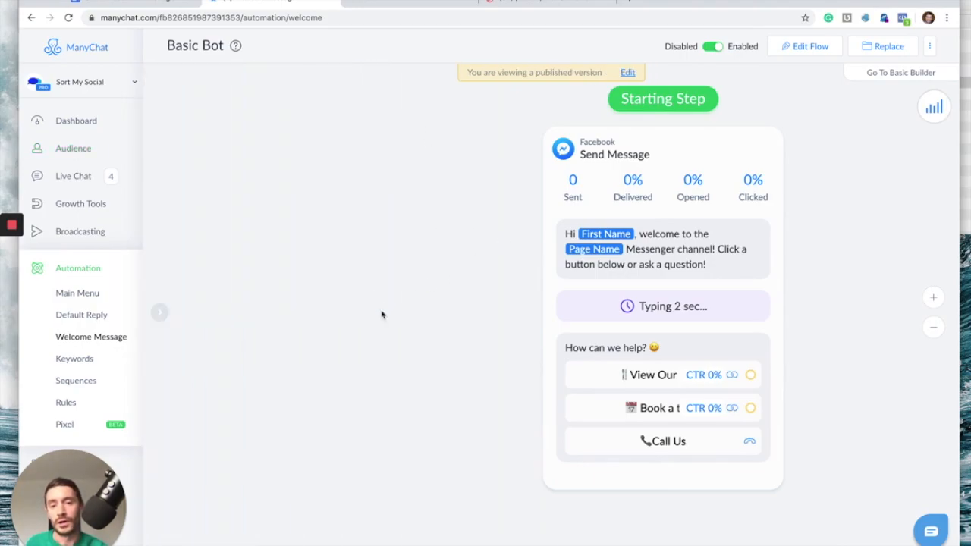